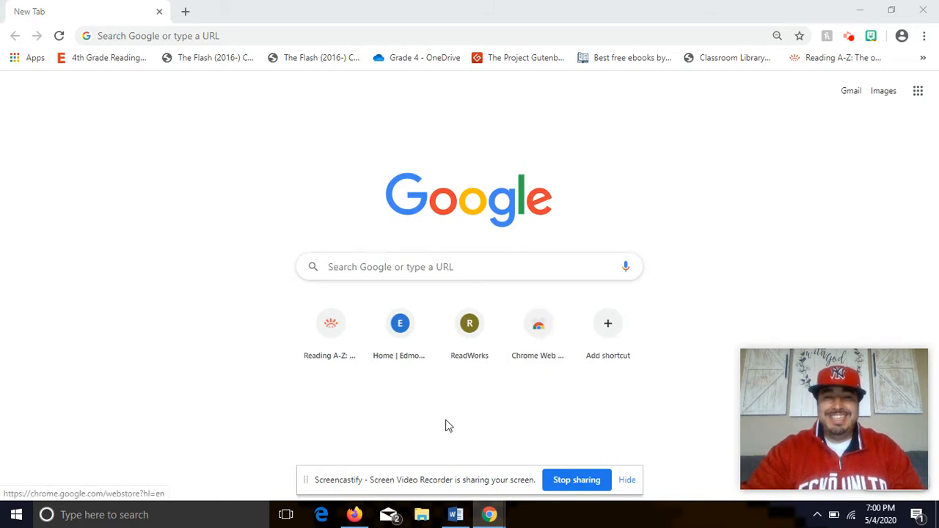
# - Switch to Firefox and open Jamboard from the Google apps available in Gmail
pyautogui.click(355, 515)
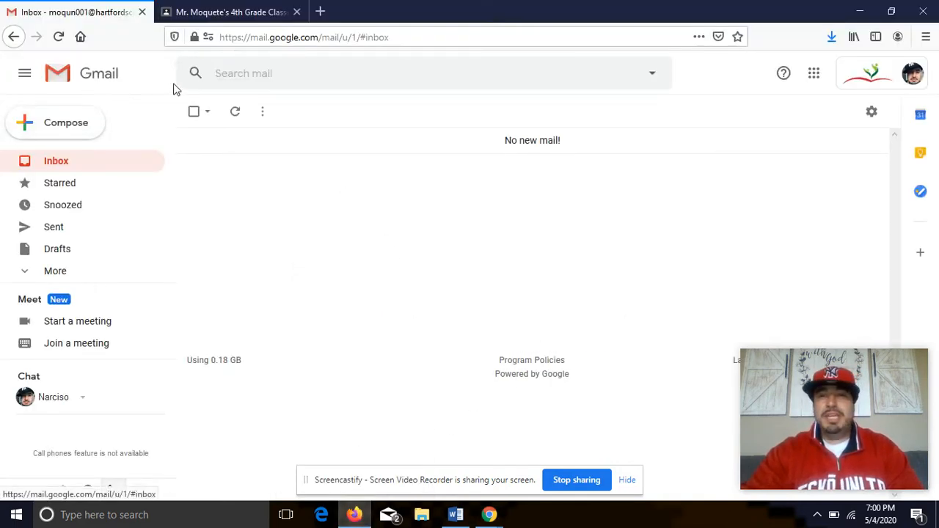
pyautogui.click(814, 76)
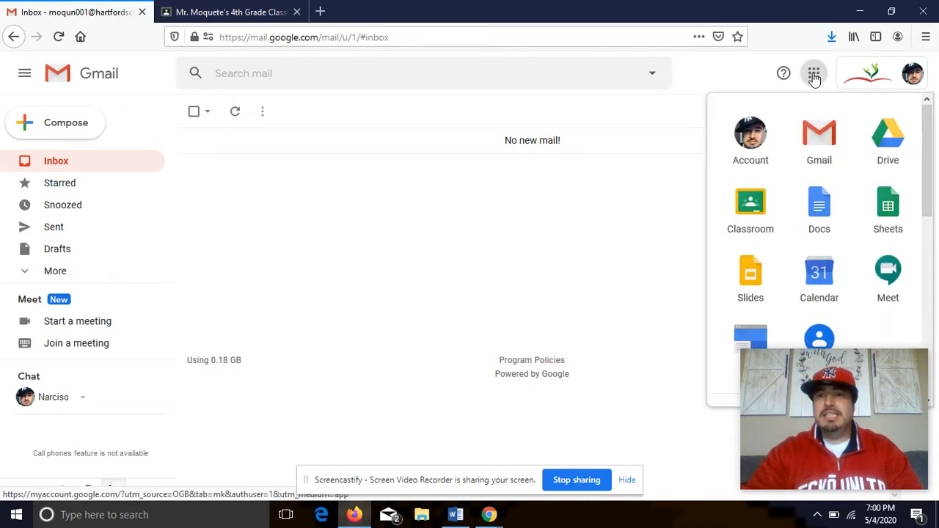
pyautogui.moveTo(764, 405); pyautogui.dragTo(71, 402)
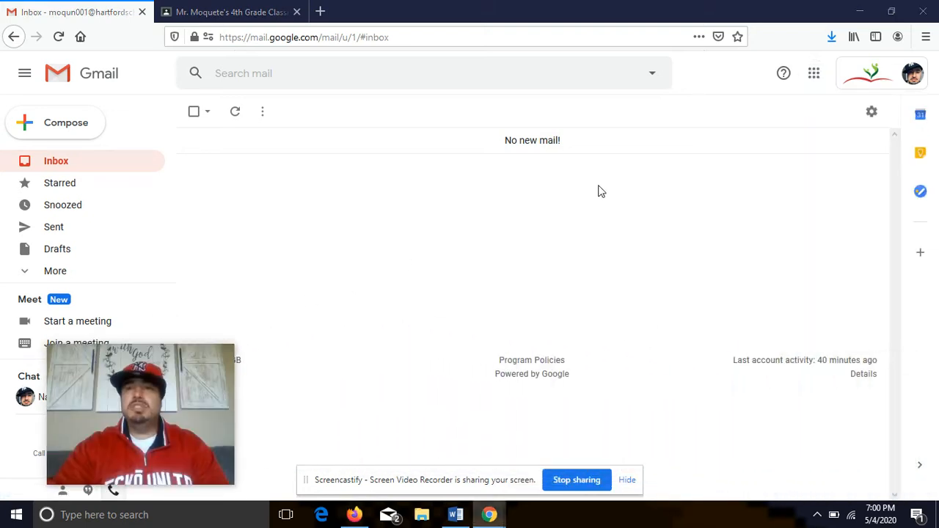
pyautogui.click(813, 73)
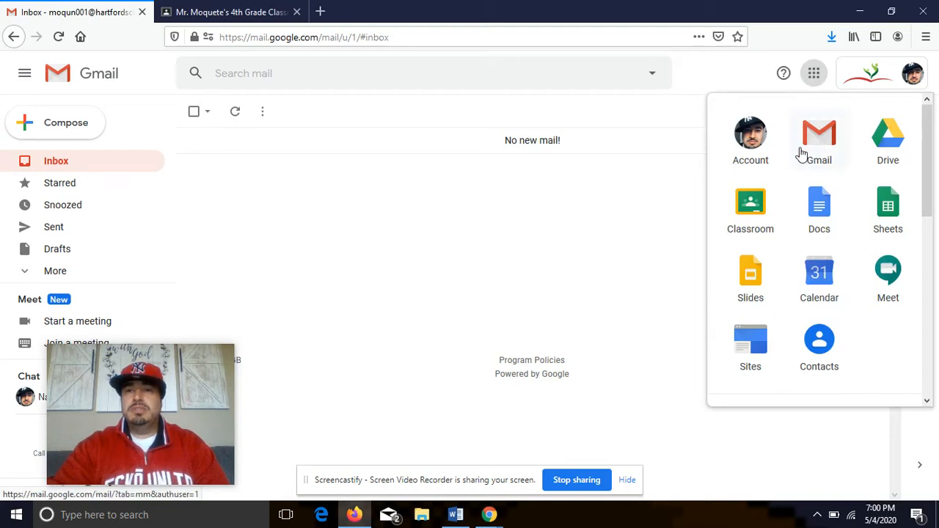
pyautogui.scroll(-2, 806, 220)
pyautogui.scroll(-3, 806, 223)
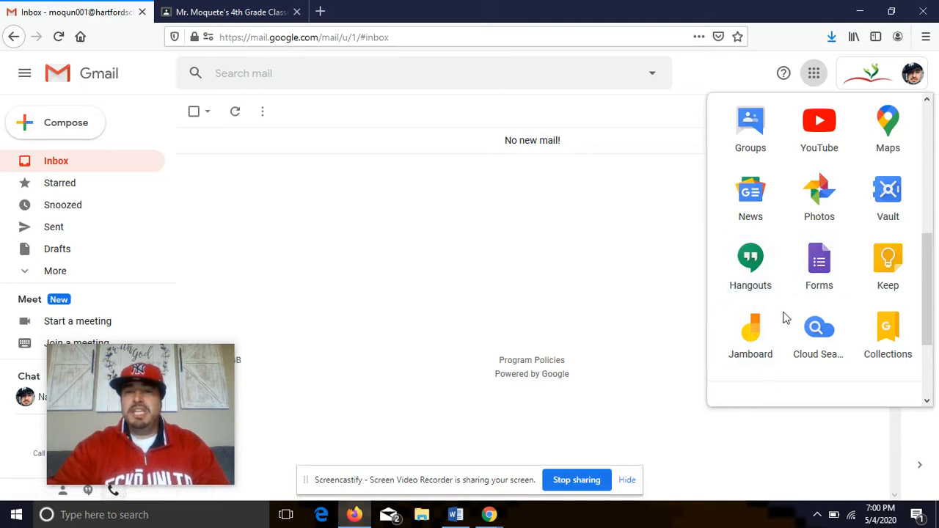
pyautogui.click(756, 340)
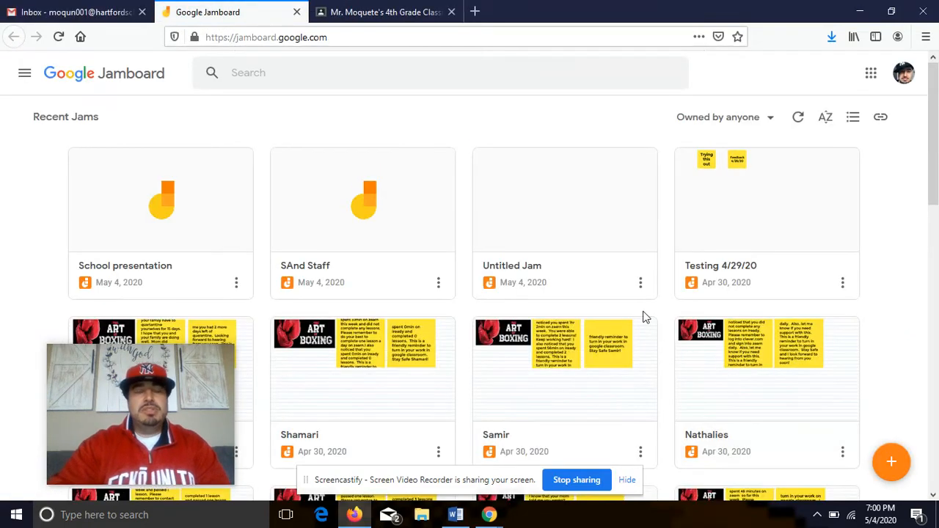
# - Look through the recent jams to examine the individual feedback boards made for each student
pyautogui.click(505, 283)
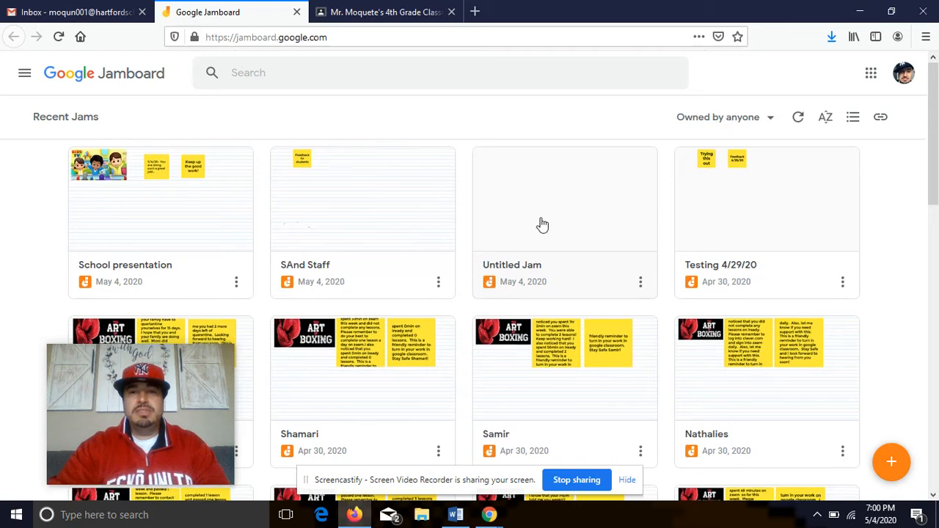
pyautogui.scroll(-1, 546, 220)
pyautogui.scroll(1, 578, 216)
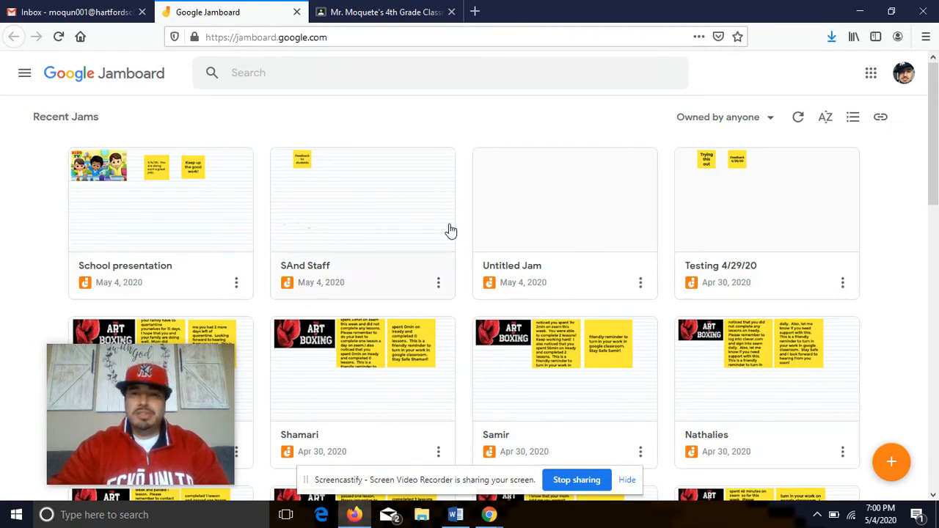
pyautogui.scroll(-5, 515, 225)
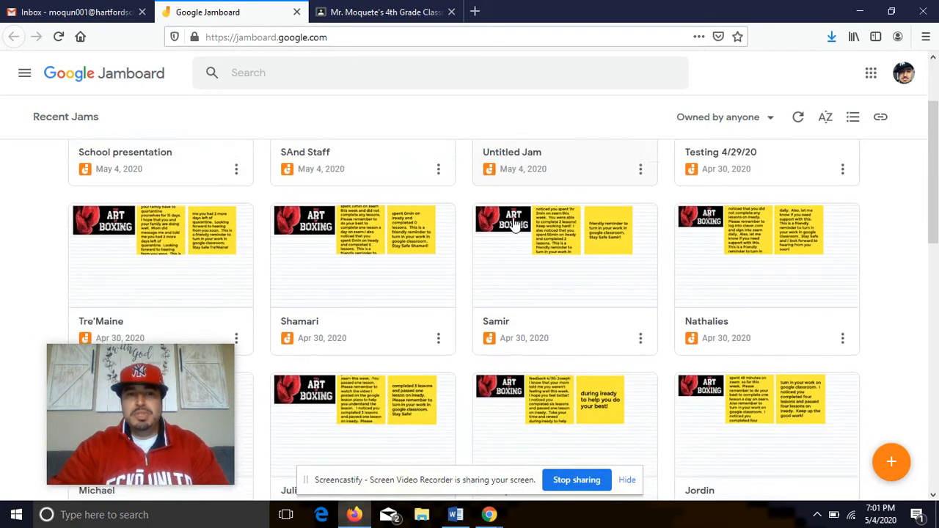
pyautogui.scroll(-4, 523, 228)
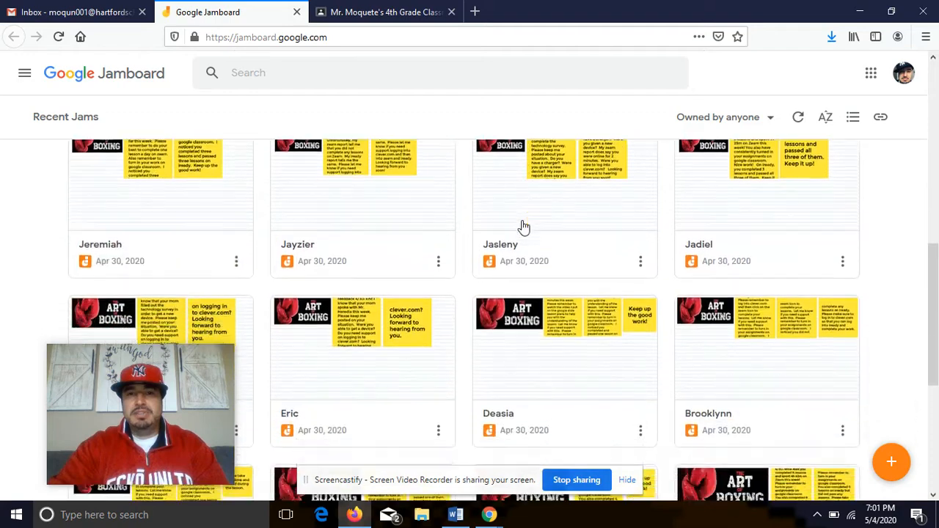
pyautogui.scroll(1, 532, 236)
pyautogui.scroll(4, 535, 237)
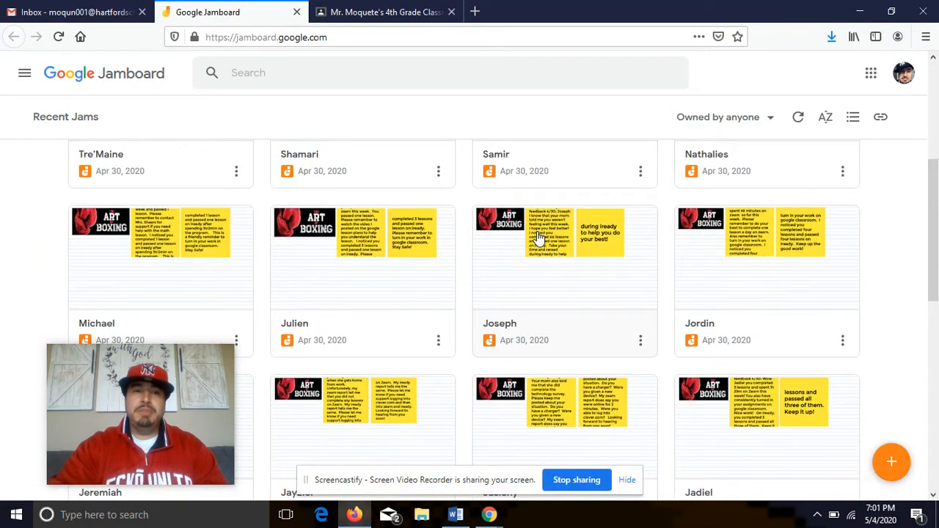
pyautogui.scroll(-2, 779, 297)
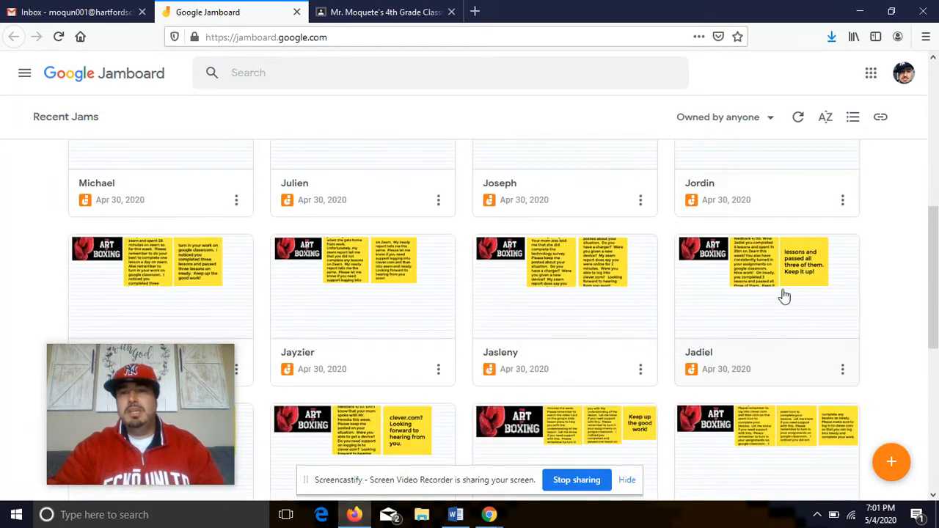
# - Create a new jam and rename it with the person's surname
pyautogui.click(893, 465)
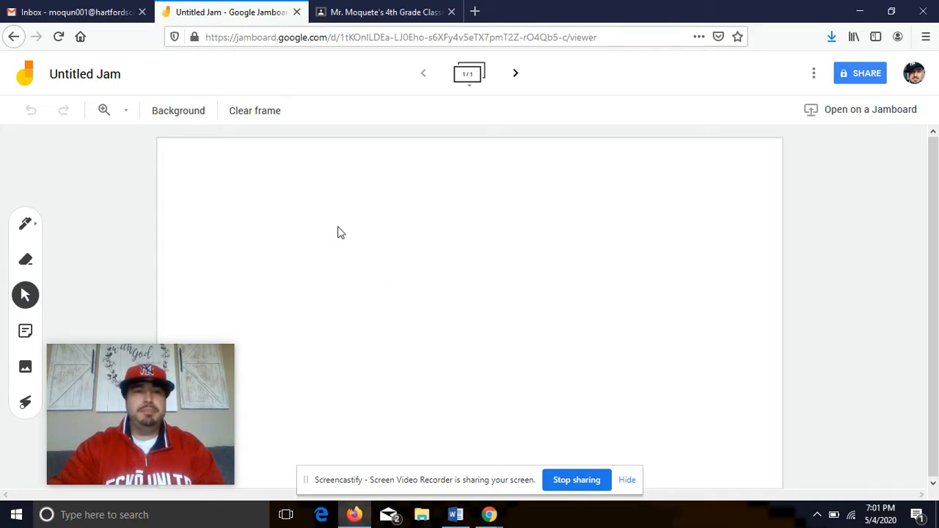
pyautogui.click(94, 75)
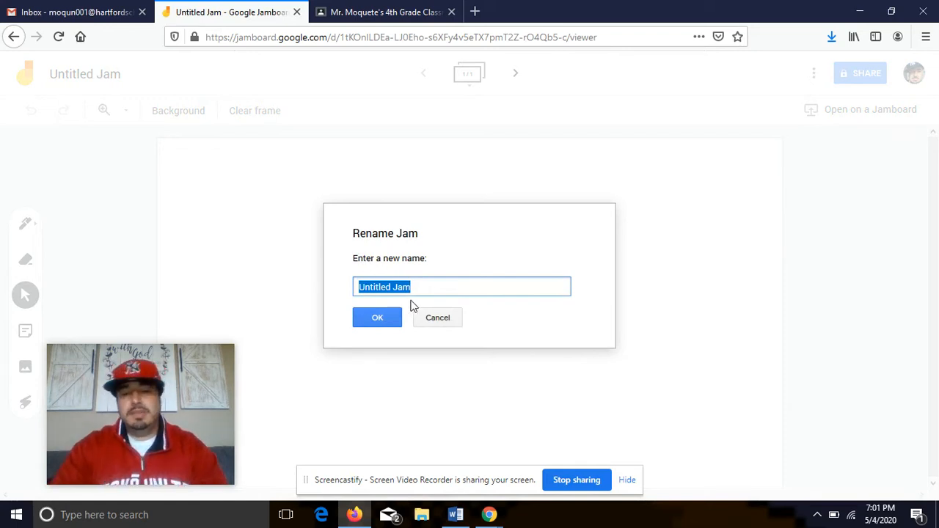
pyautogui.write('MOouq')
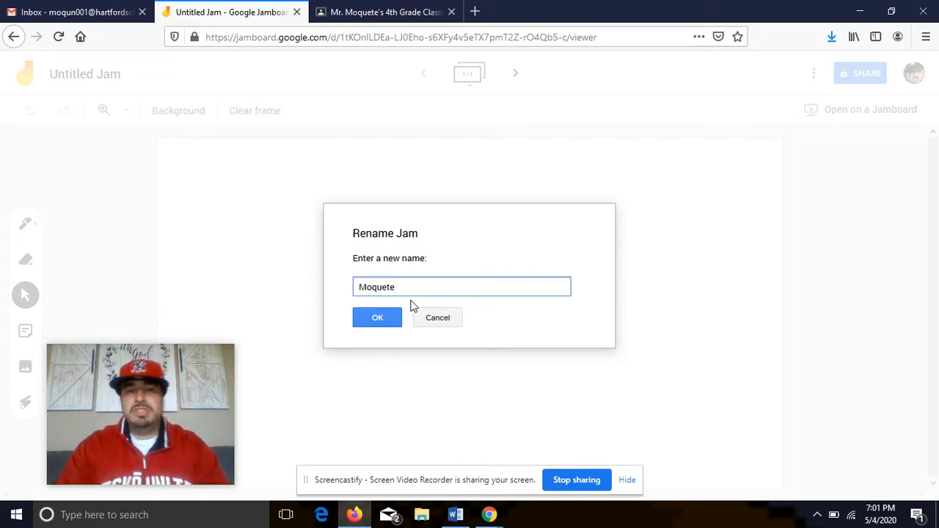
pyautogui.click(374, 322)
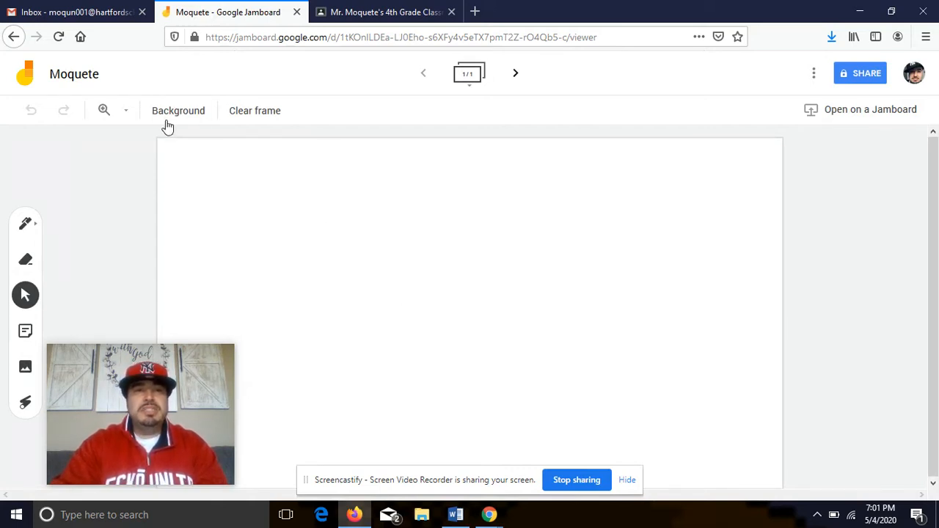
# - Set the jam's background to the lined paper pattern
pyautogui.click(189, 119)
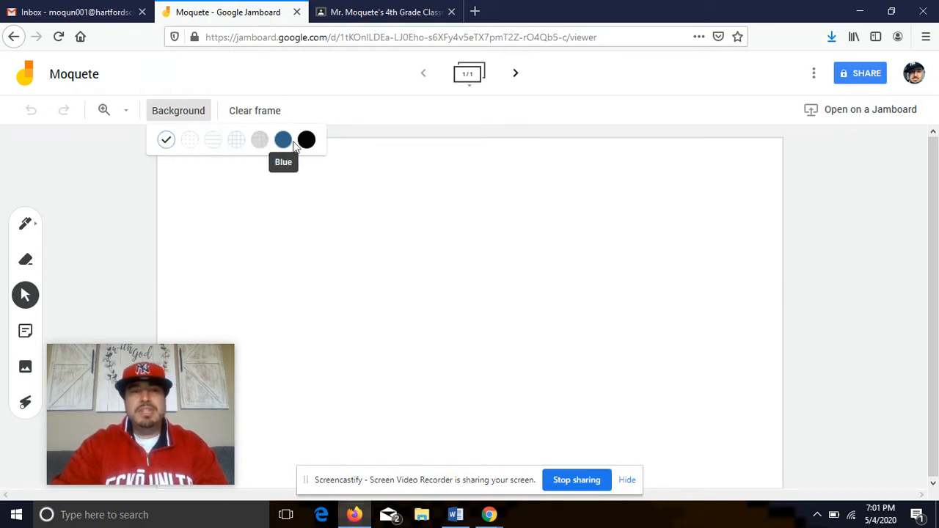
pyautogui.click(214, 143)
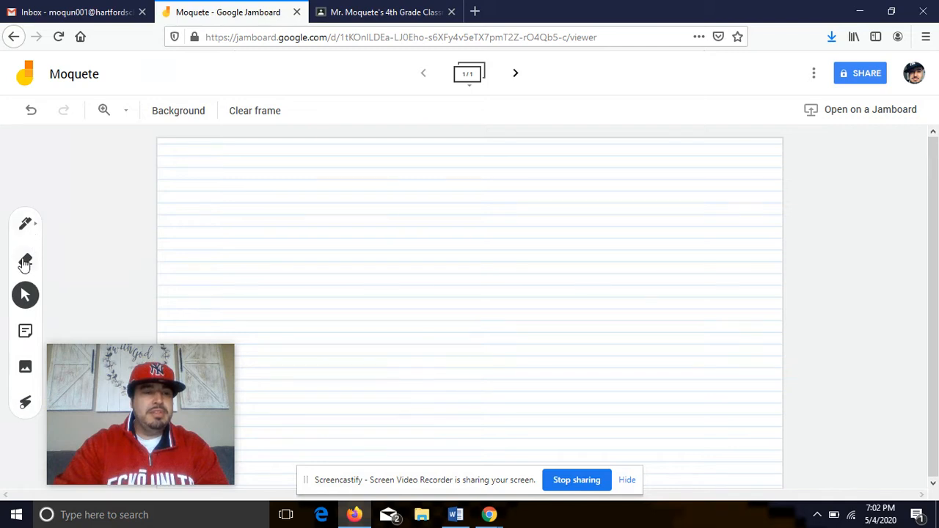
# - Add a yellow sticky note with the person's surname followed by "you did a great job with this video today!"
pyautogui.click(25, 334)
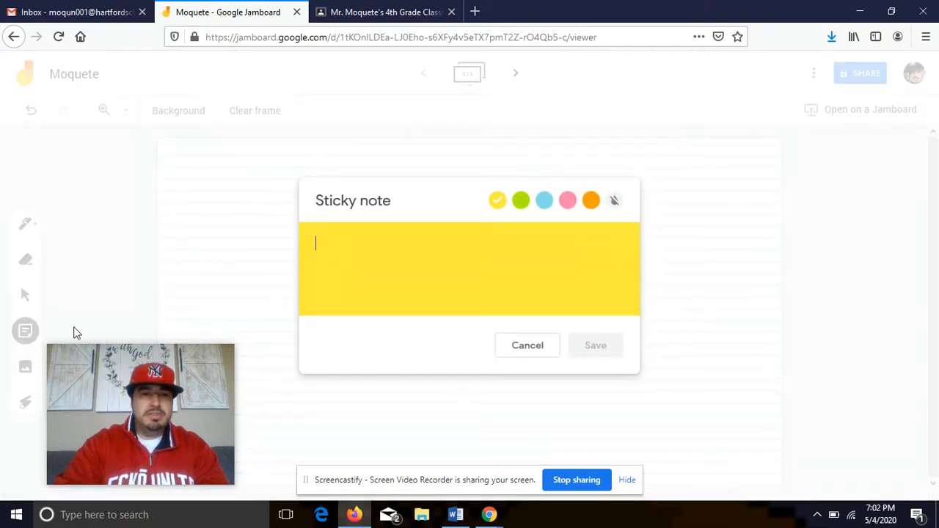
pyautogui.click(591, 201)
pyautogui.click(567, 200)
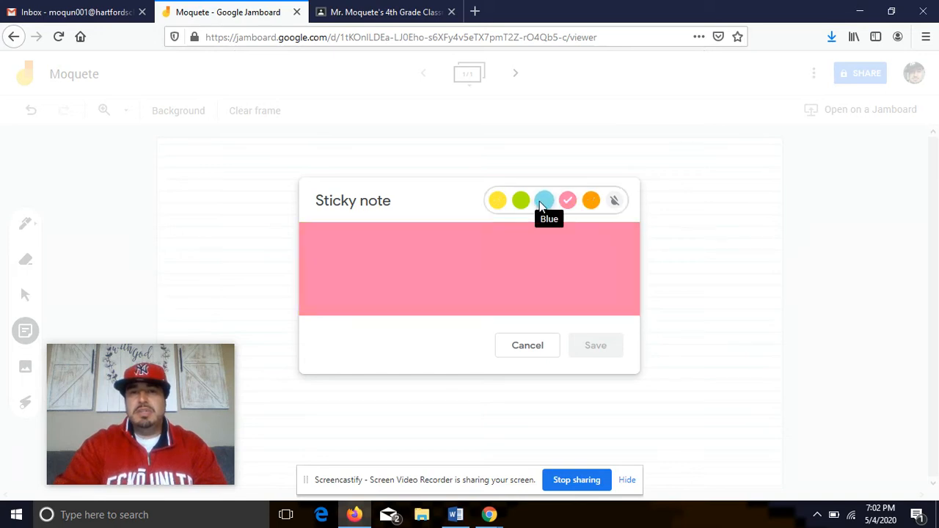
pyautogui.click(517, 203)
pyautogui.click(496, 200)
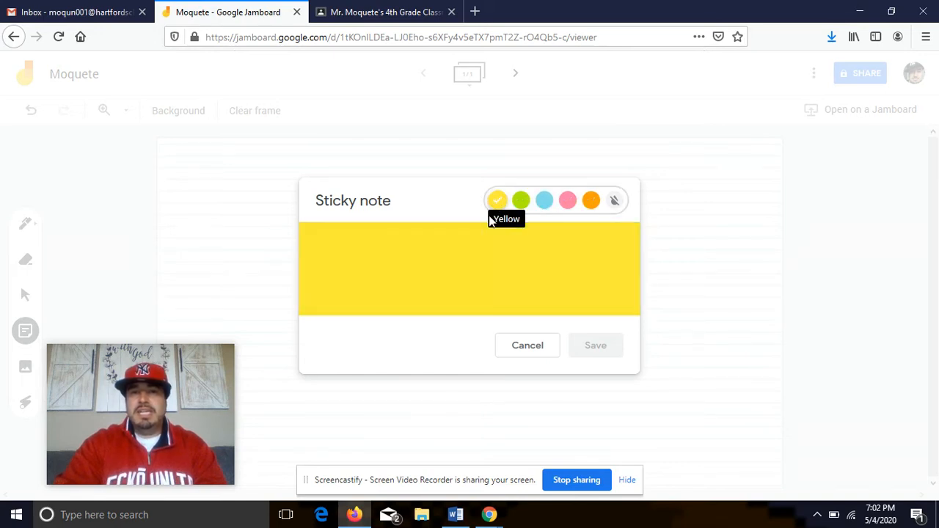
pyautogui.click(440, 258)
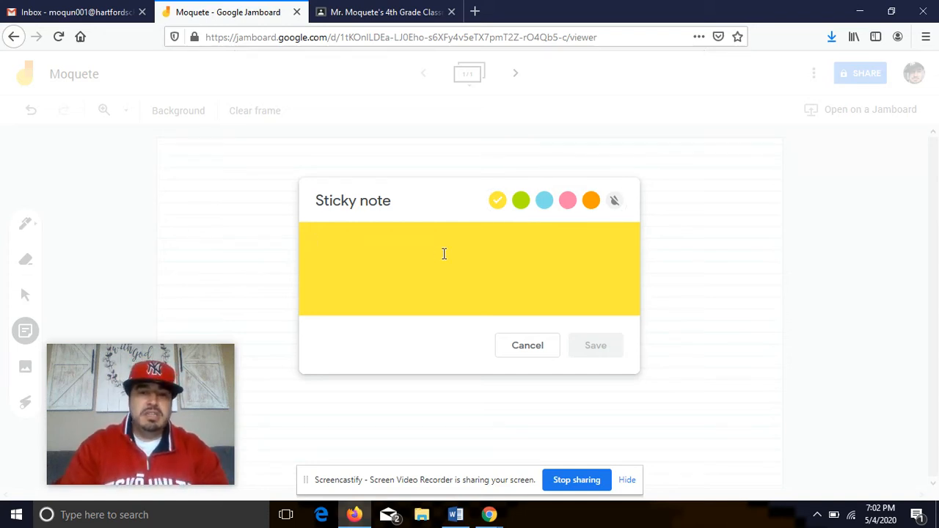
pyautogui.write('Moque')
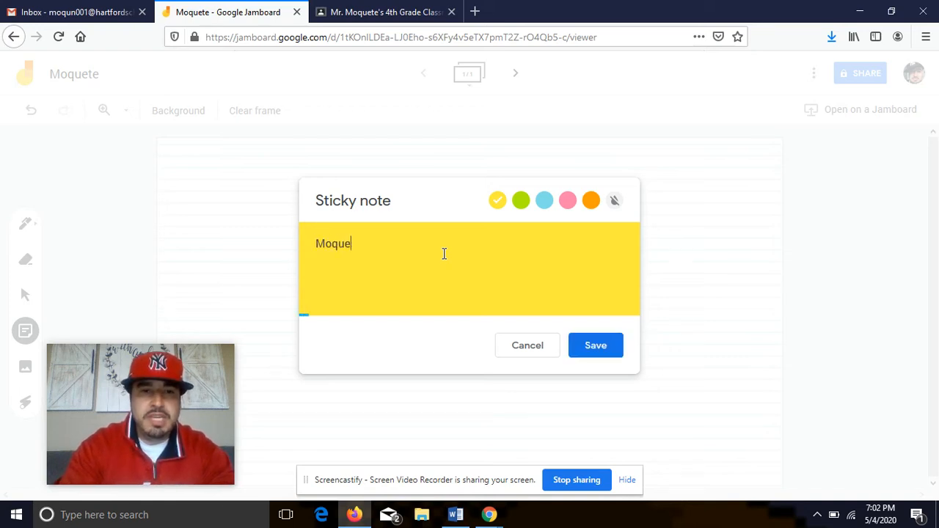
pyautogui.write('te you did a ')
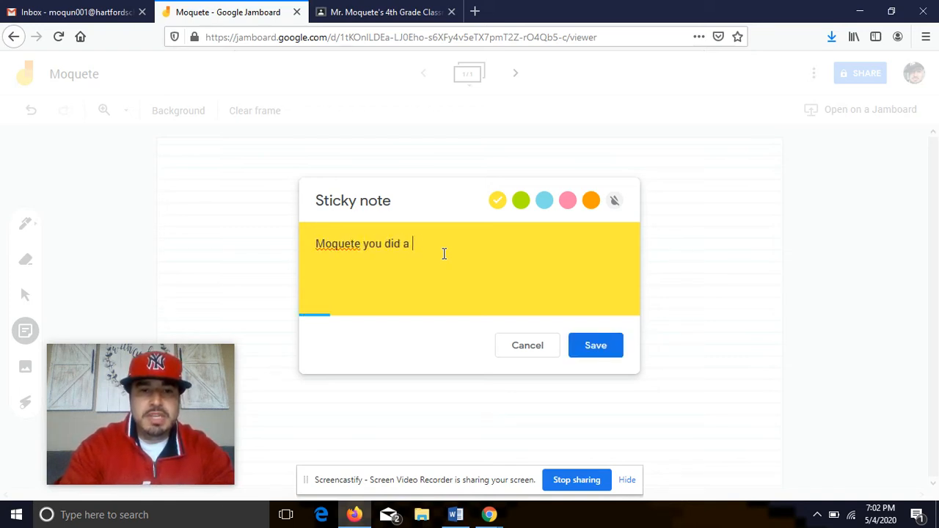
pyautogui.write('great job with this')
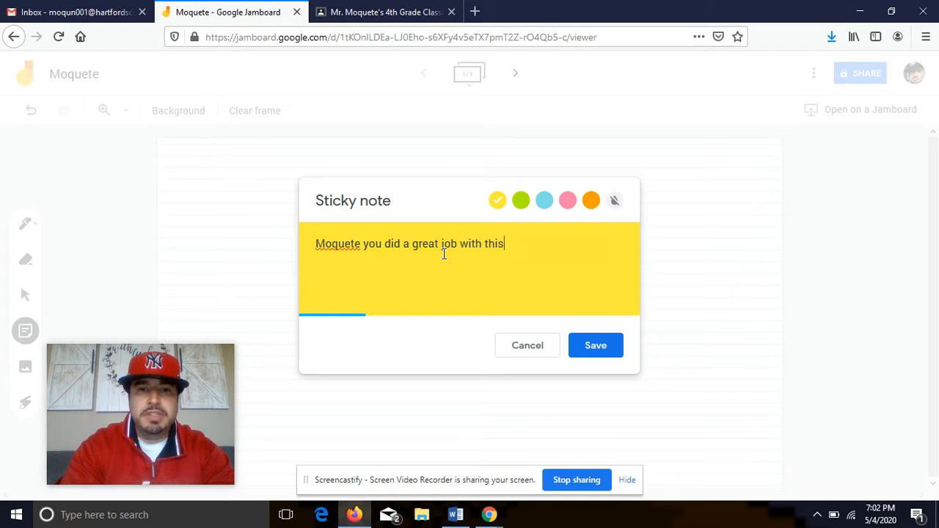
pyautogui.write(' video toda')
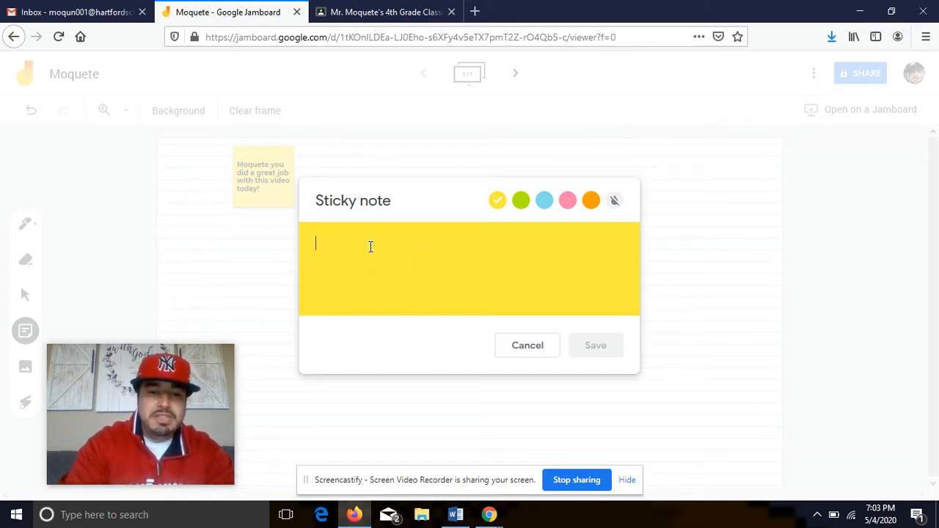
# - Add a second yellow sticky note reading "Keep up the good work!"
pyautogui.write('Keep up ')
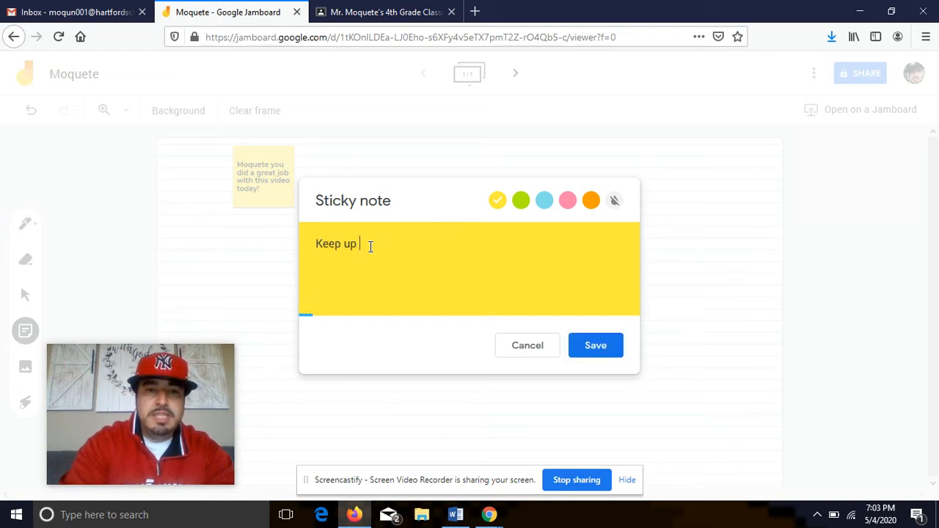
pyautogui.write('the goog')
pyautogui.write(' work!')
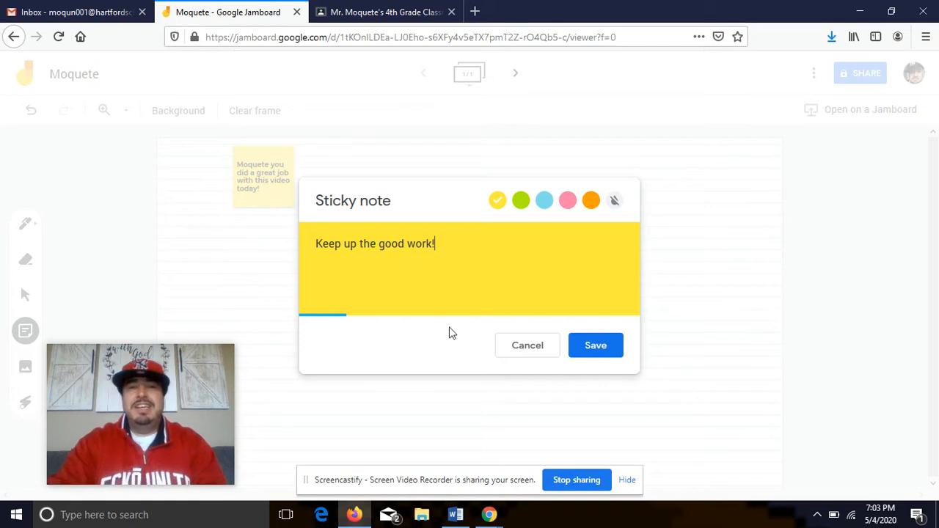
pyautogui.click(588, 349)
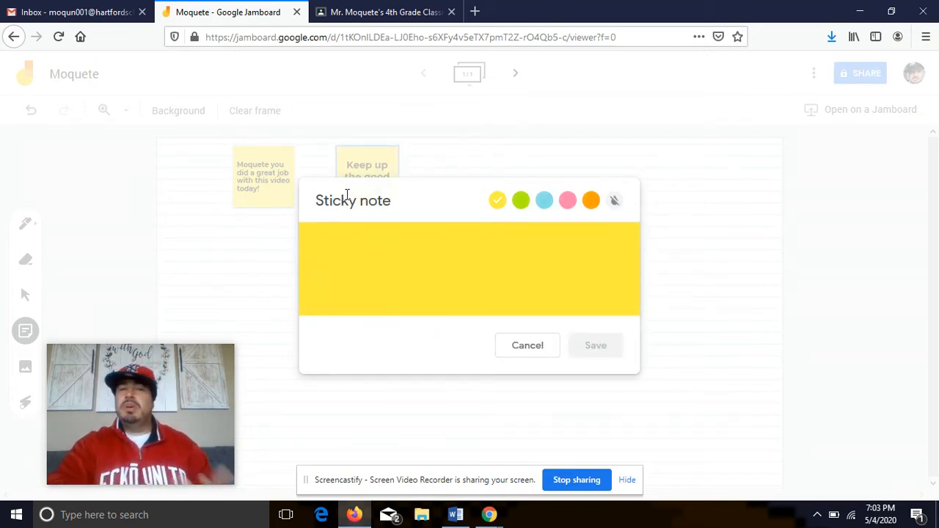
pyautogui.click(527, 345)
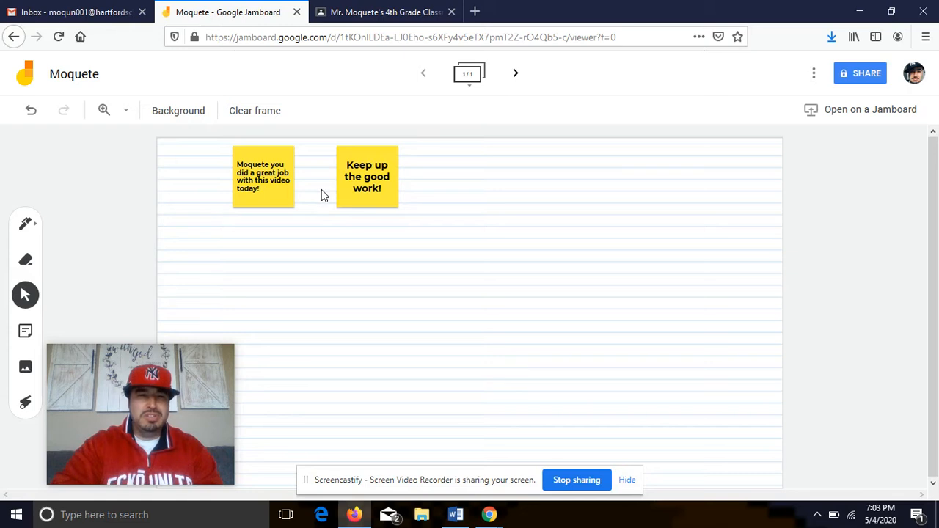
# - Move the "Keep up the good work!" note to the frame's upper right area and enlarge it to about twice its size
pyautogui.click(373, 169)
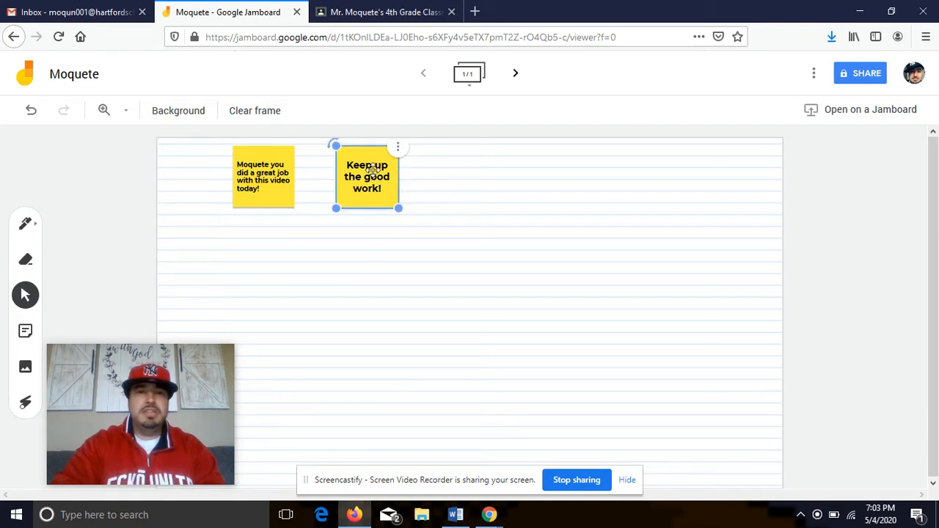
pyautogui.moveTo(372, 170); pyautogui.dragTo(633, 179)
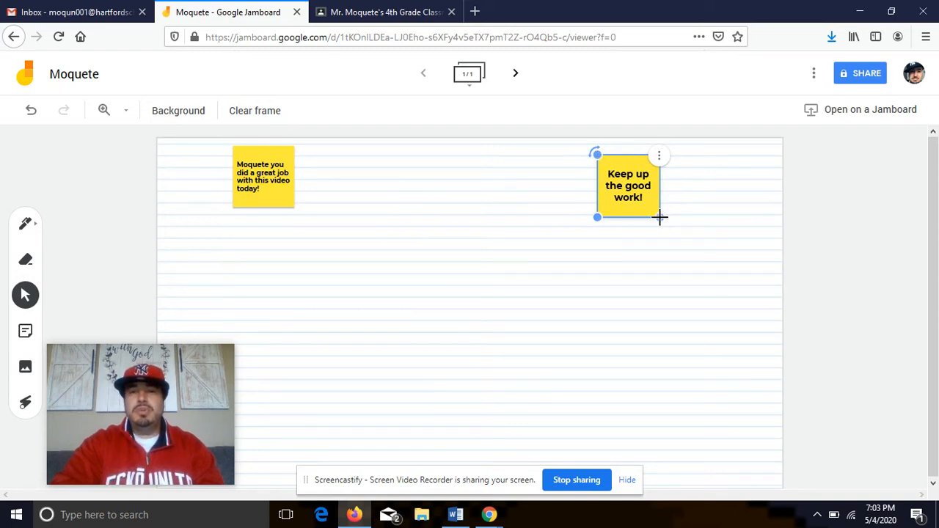
pyautogui.moveTo(659, 217); pyautogui.dragTo(714, 294)
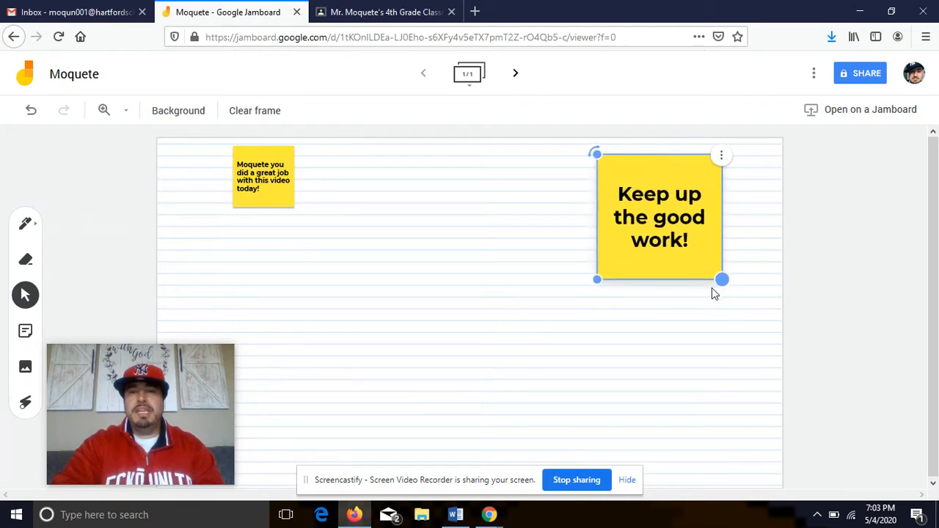
pyautogui.click(712, 293)
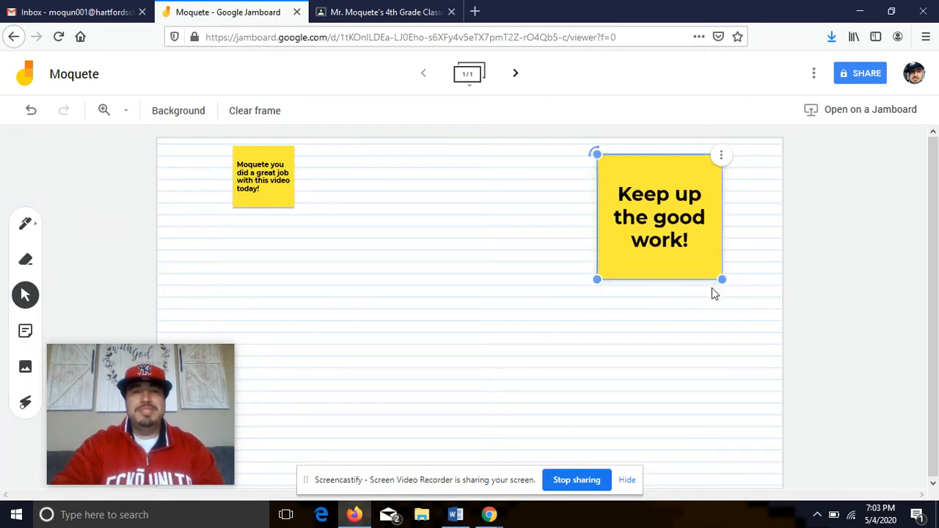
# - Move the "you did a great job with this video today!" note beside the "Keep up the good work!" note and enlarge it to about twice its size
pyautogui.moveTo(266, 178); pyautogui.dragTo(494, 187)
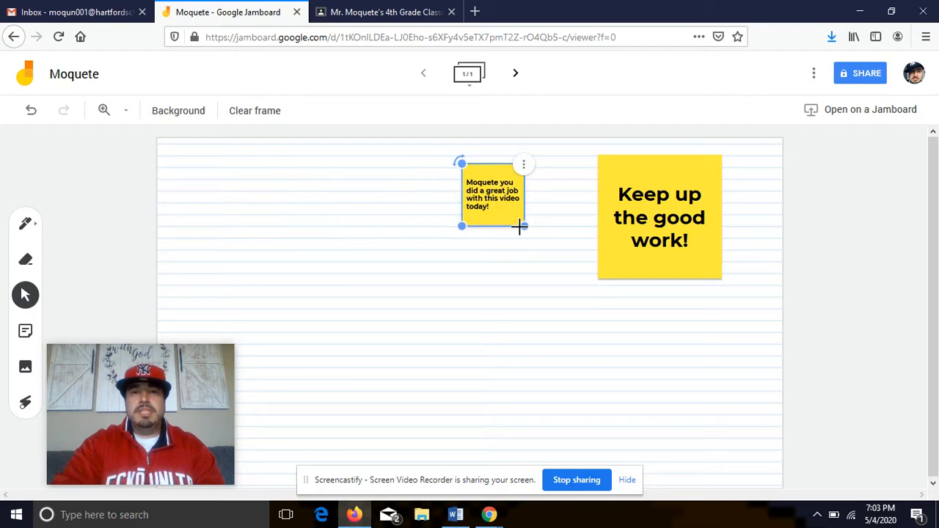
pyautogui.moveTo(522, 226); pyautogui.dragTo(570, 296)
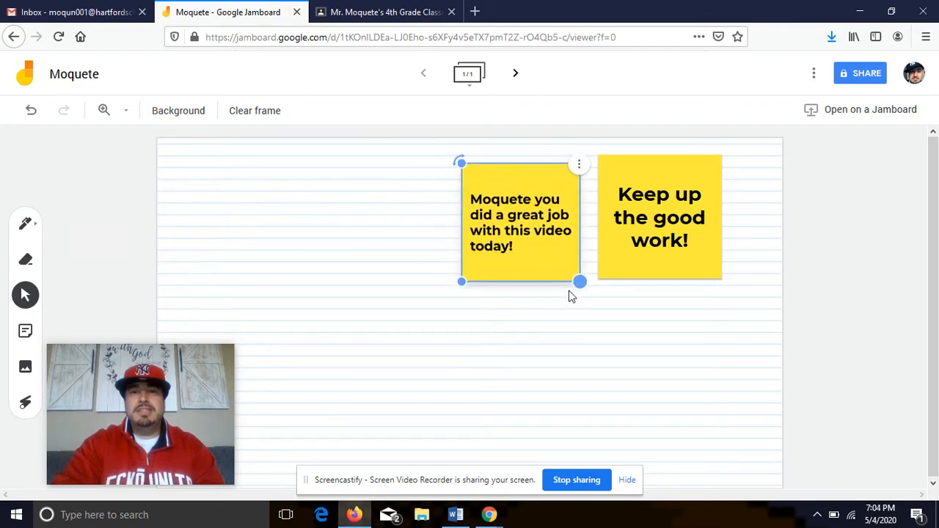
pyautogui.click(561, 330)
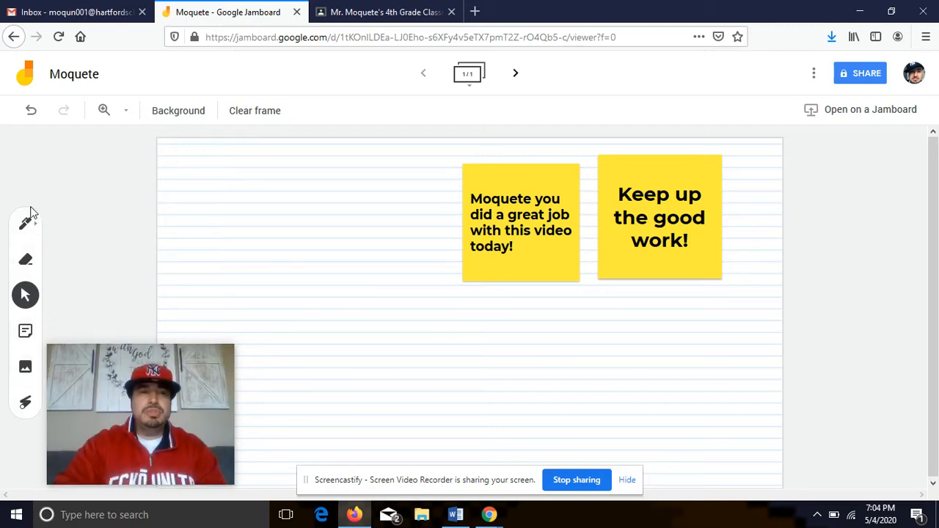
# - Open the file selection dialog for adding an image to the frame
pyautogui.click(26, 370)
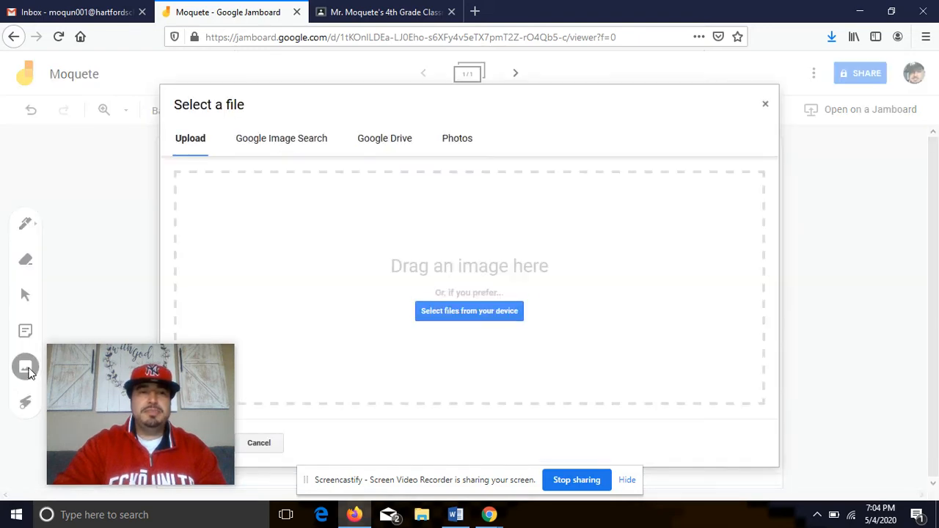
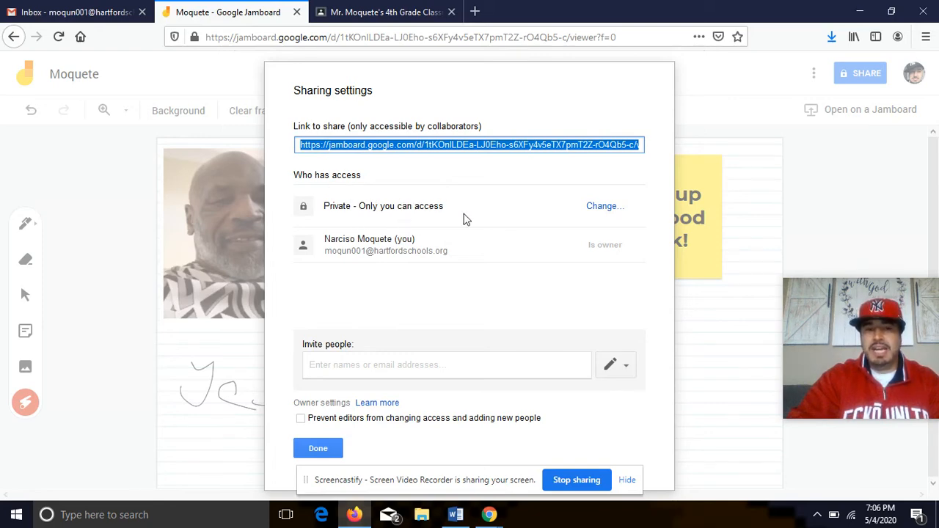
# - Set the jam's link sharing to "On - Anyone with the link" with "Can view" access, save it and close the sharing settings
pyautogui.click(602, 208)
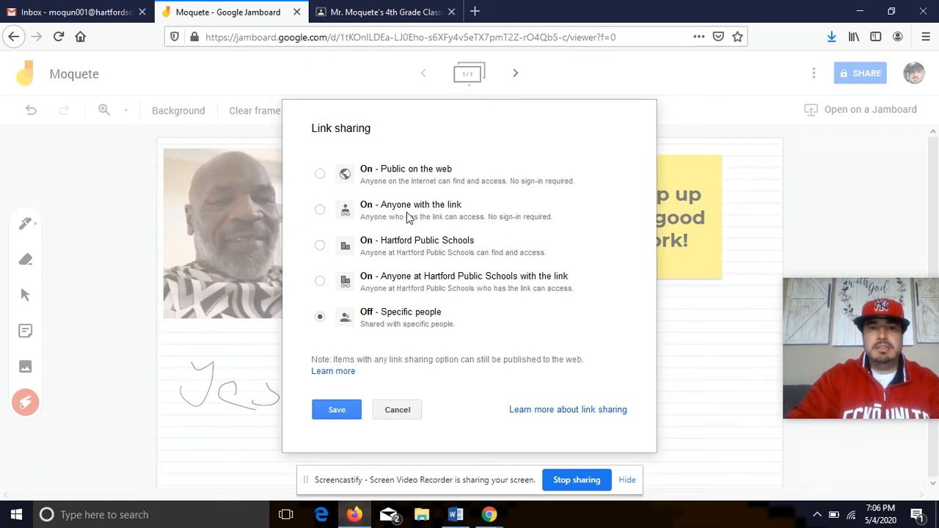
pyautogui.click(320, 210)
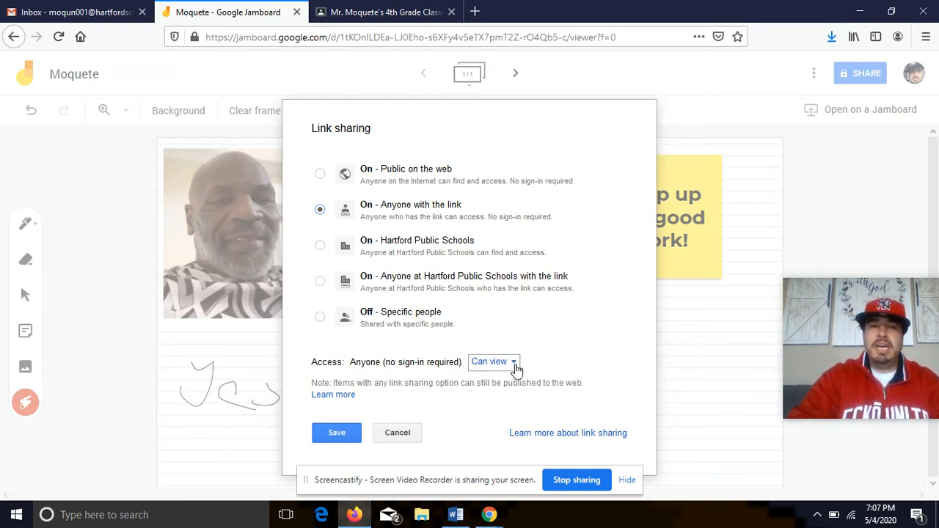
pyautogui.click(516, 366)
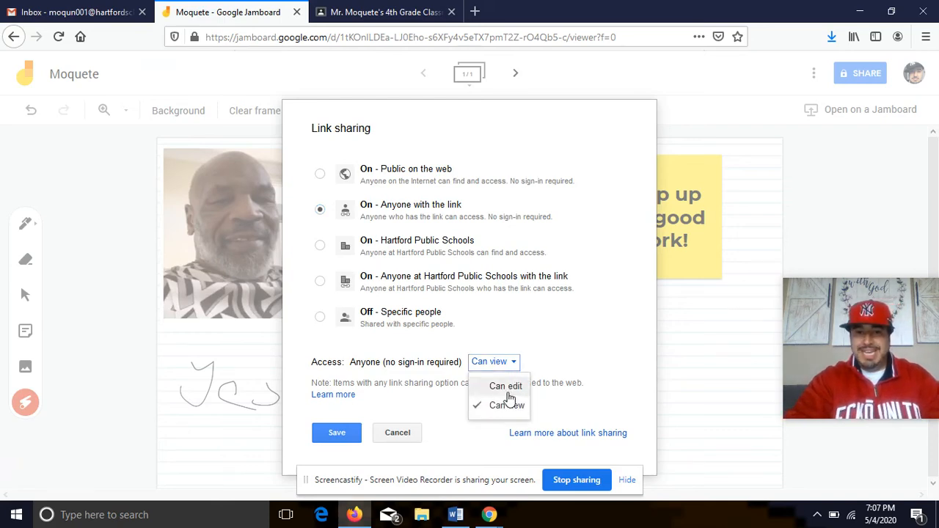
pyautogui.click(535, 342)
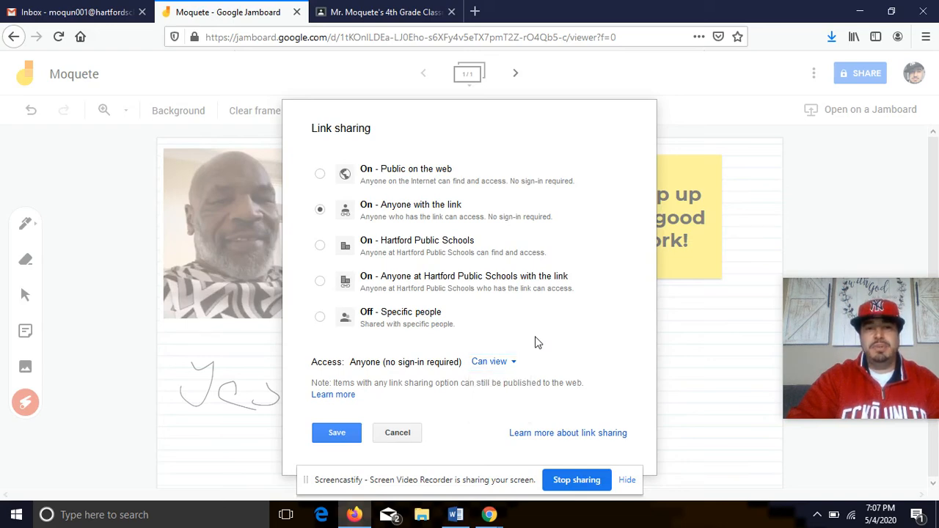
pyautogui.click(338, 434)
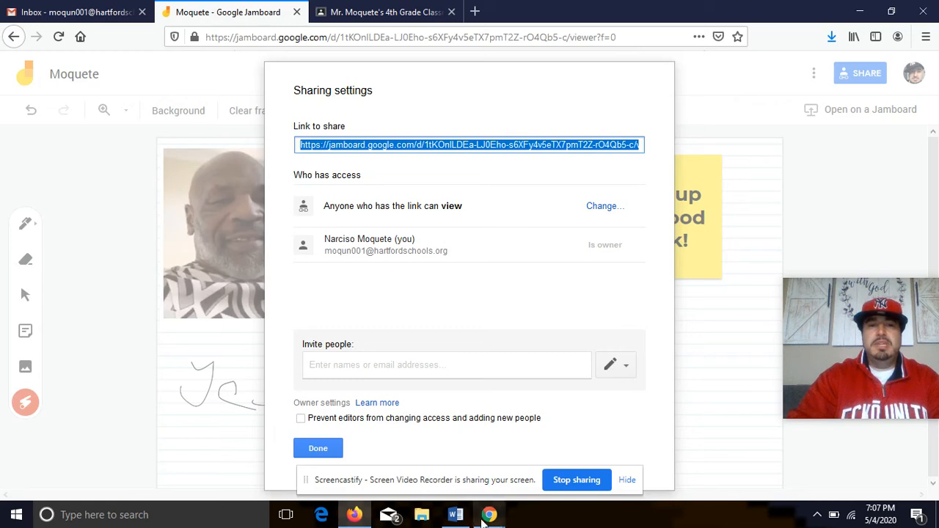
pyautogui.moveTo(456, 518)
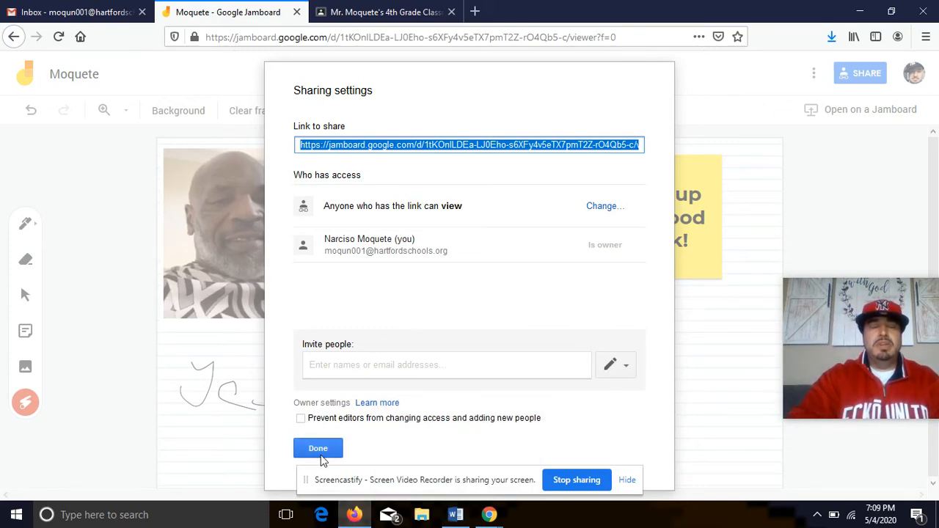
pyautogui.click(318, 449)
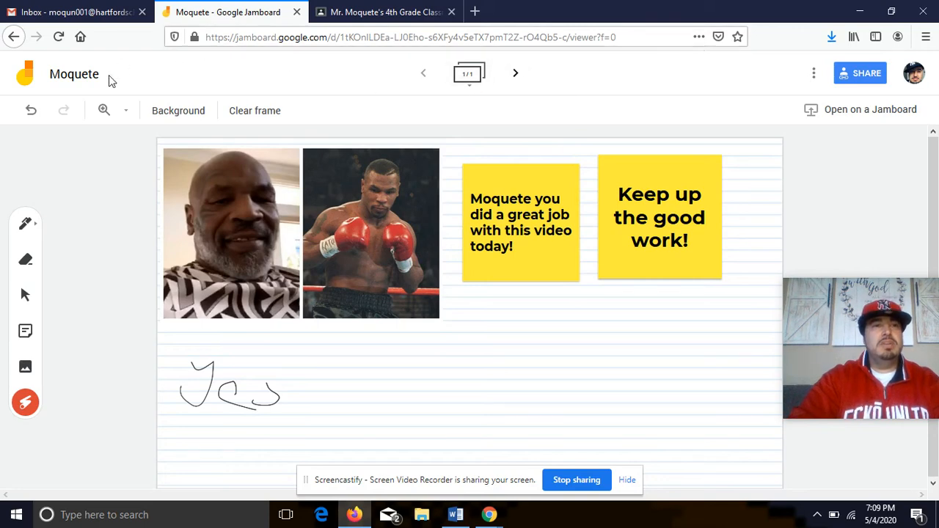
# - Make a copy of the jam in My Drive, named with another student's surname
pyautogui.click(816, 74)
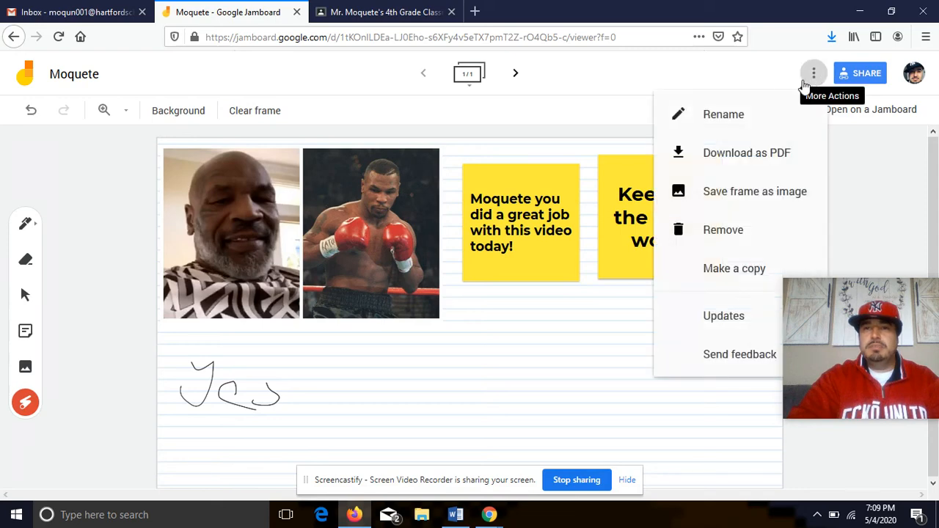
pyautogui.click(715, 273)
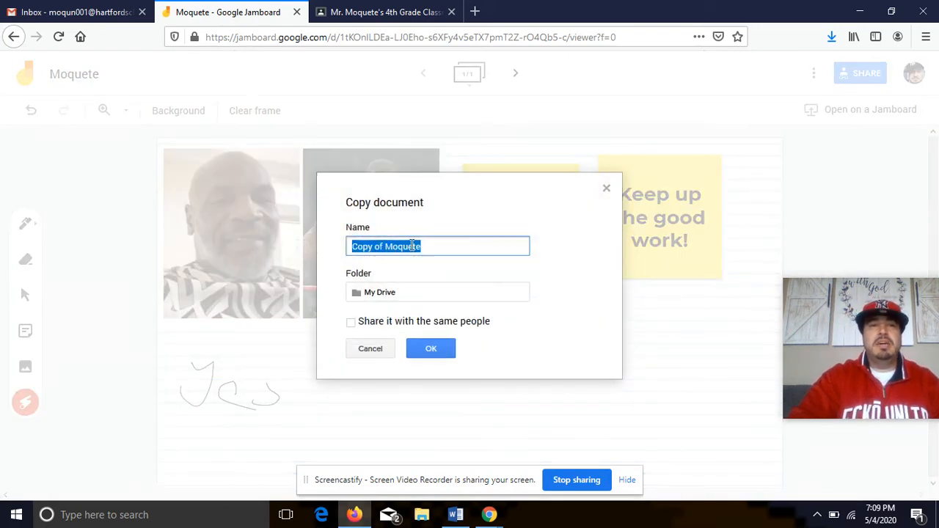
pyautogui.write('Heredia')
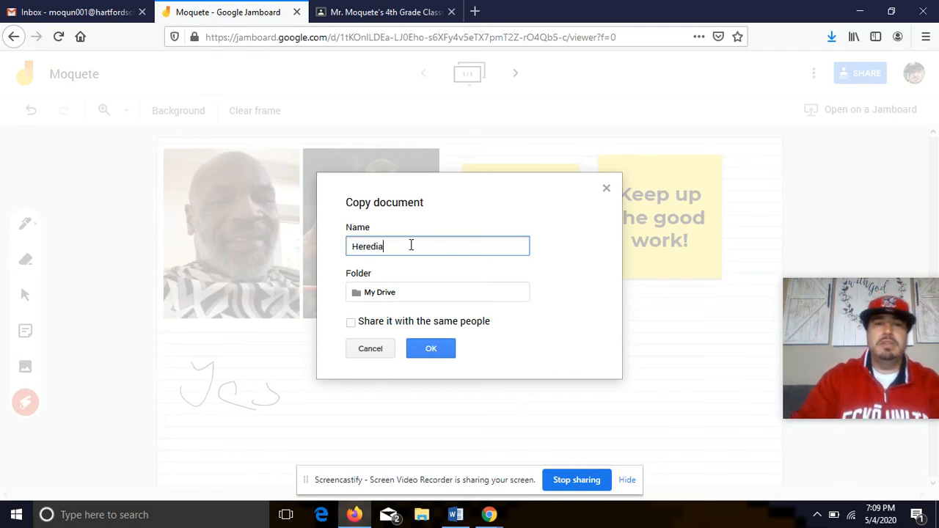
pyautogui.click(429, 350)
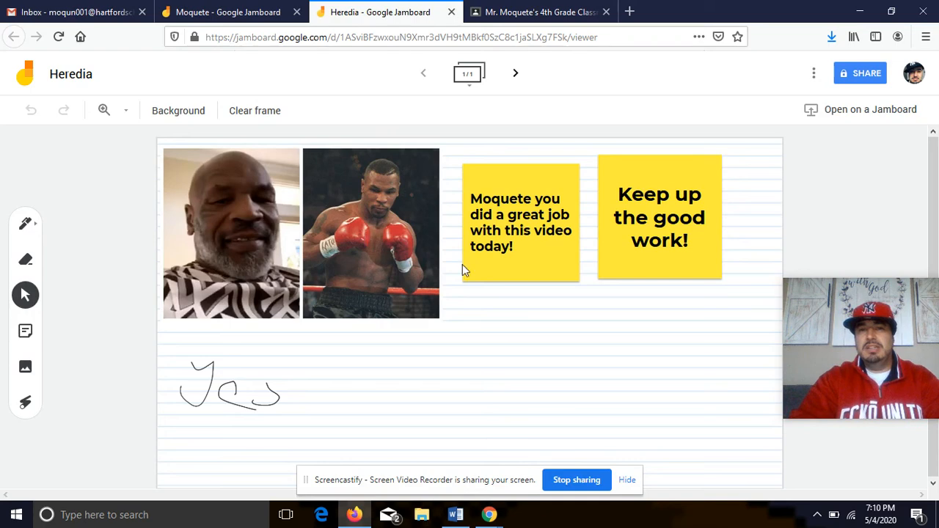
# - Replace the surname in the copied jam's "you did a great job with this video today!" note with the other student's surname
pyautogui.click(546, 230)
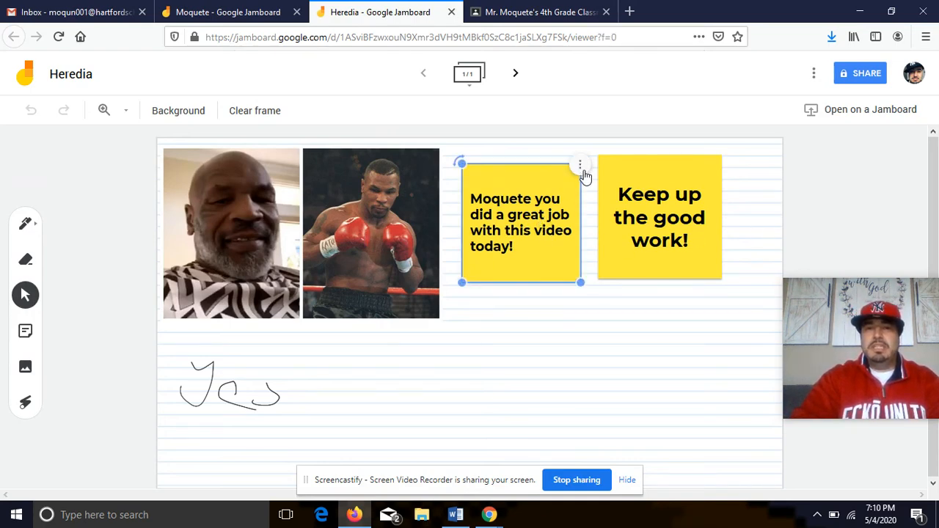
pyautogui.click(582, 170)
pyautogui.click(600, 171)
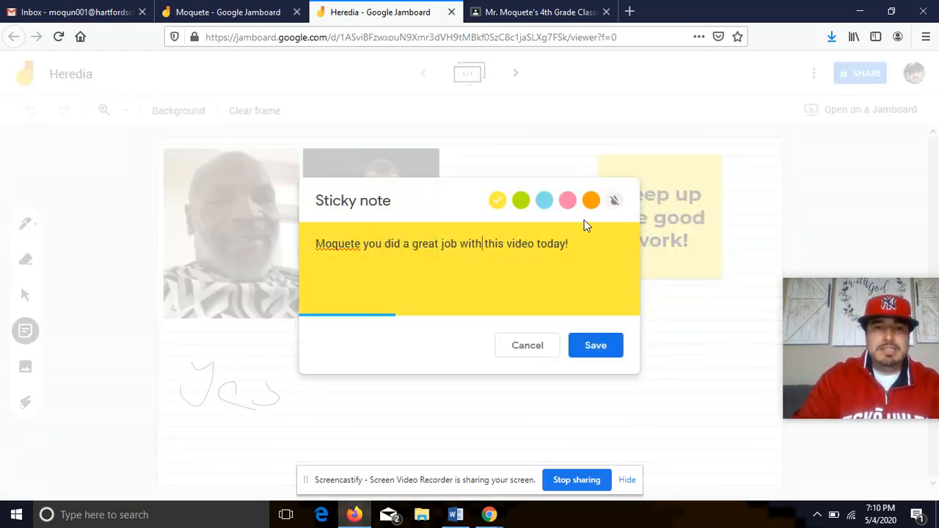
pyautogui.press('BackSpace')
pyautogui.press('BackSpace')
pyautogui.press('BackSpace')
pyautogui.press('BackSpace')
pyautogui.press('BackSpace')
pyautogui.press('BackSpace')
pyautogui.press('BackSpace')
pyautogui.write('Heredia')
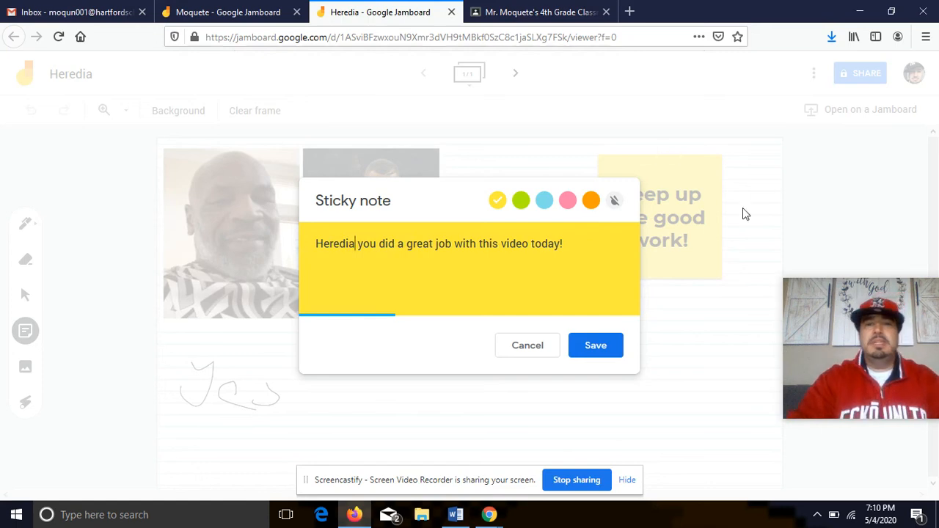
pyautogui.click(587, 347)
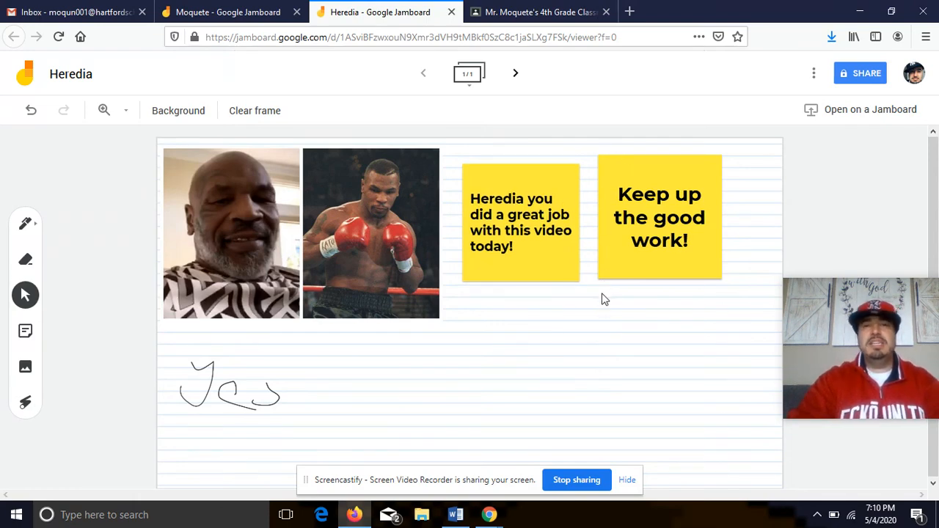
# - Add two blank frames after the first frame of the copied jam and return to the first frame
pyautogui.click(514, 74)
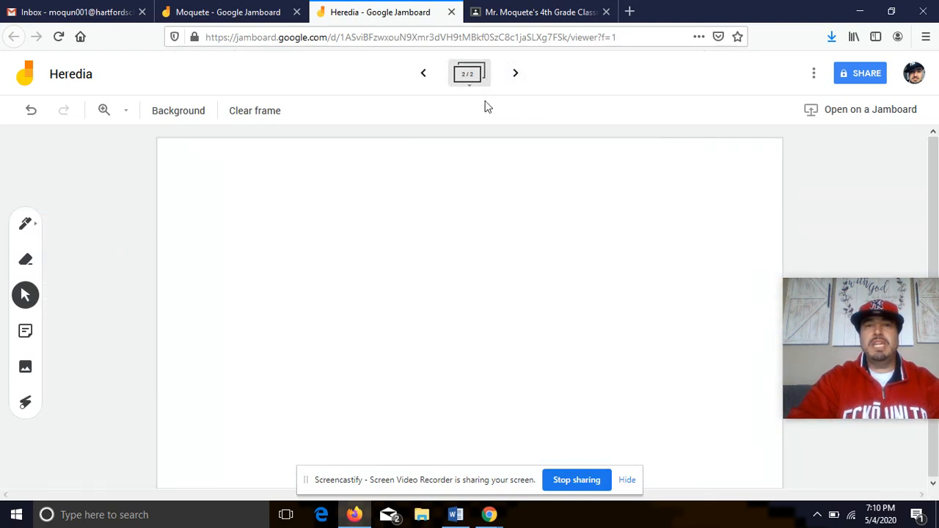
pyautogui.click(515, 74)
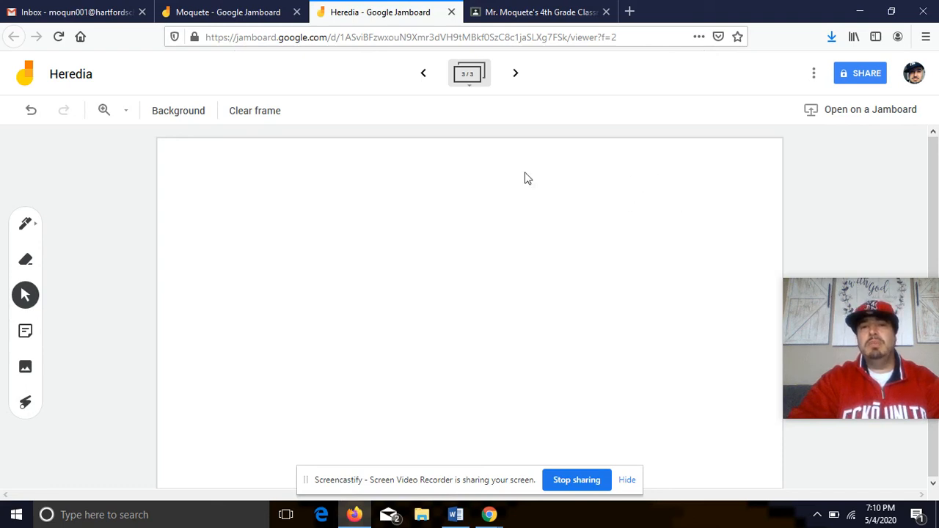
pyautogui.click(423, 75)
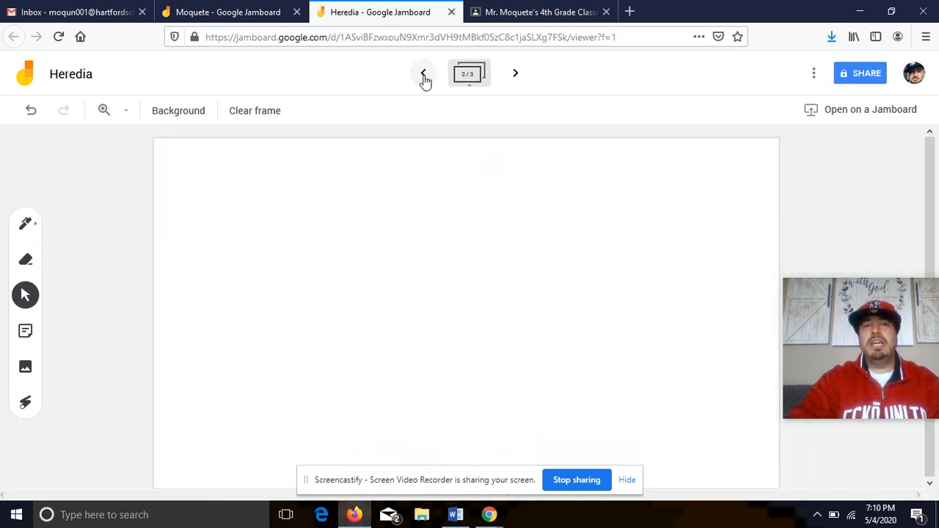
pyautogui.click(423, 76)
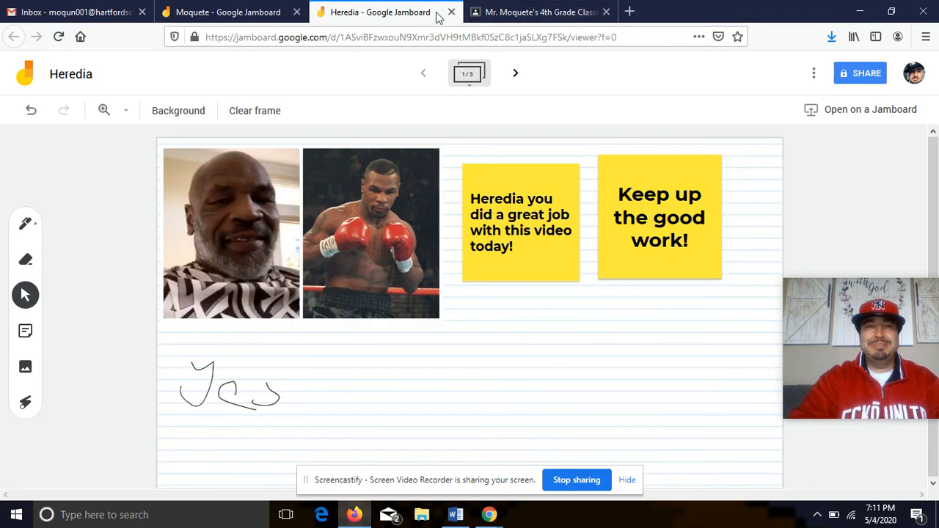
pyautogui.moveTo(488, 514)
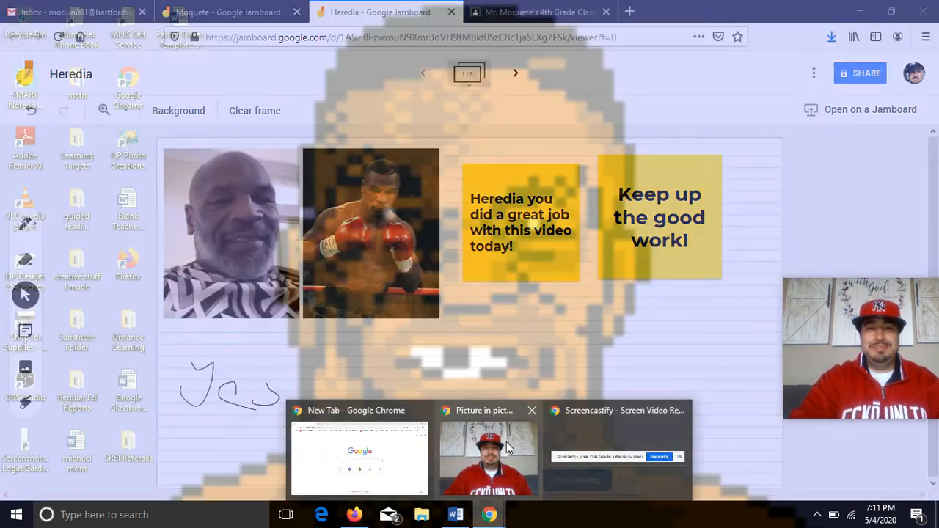